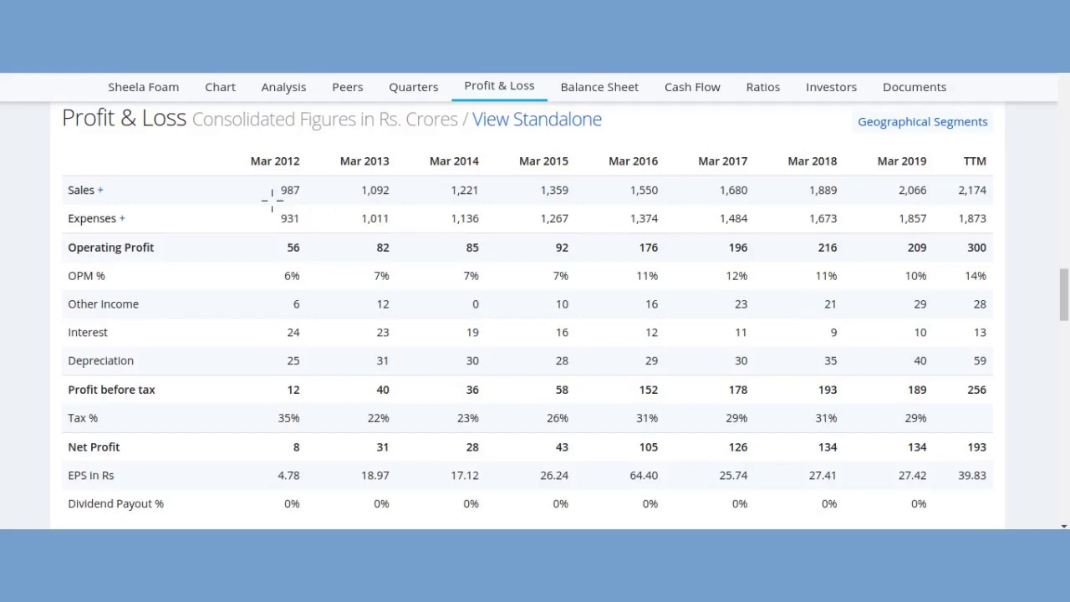
# - Mark the Mar 2012-to-TTM growth in Sales and Net Profit with red underlines and connecting lines
pyautogui.moveTo(270, 201); pyautogui.dragTo(312, 201)
pyautogui.moveTo(956, 201); pyautogui.dragTo(1004, 201)
pyautogui.moveTo(299, 201)
pyautogui.mouseDown()
pyautogui.moveTo(368, 153)
pyautogui.moveTo(836, 144)
pyautogui.moveTo(970, 146)
pyautogui.moveTo(972, 195)
pyautogui.mouseUp()
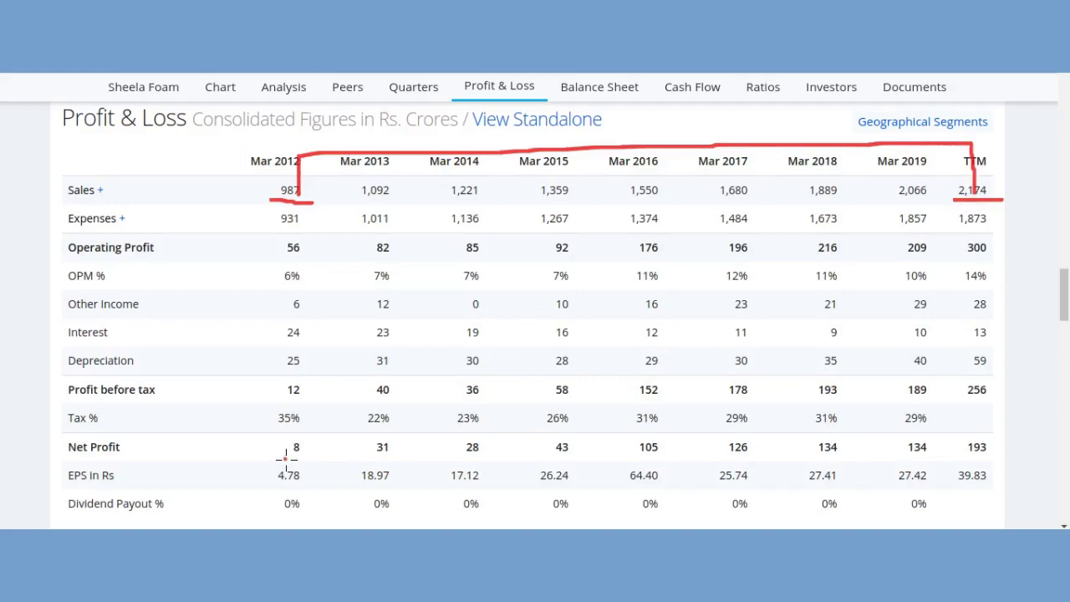
pyautogui.moveTo(286, 459); pyautogui.dragTo(308, 458)
pyautogui.moveTo(303, 456)
pyautogui.mouseDown()
pyautogui.moveTo(307, 415)
pyautogui.moveTo(956, 405)
pyautogui.moveTo(973, 410)
pyautogui.moveTo(979, 438)
pyautogui.mouseUp()
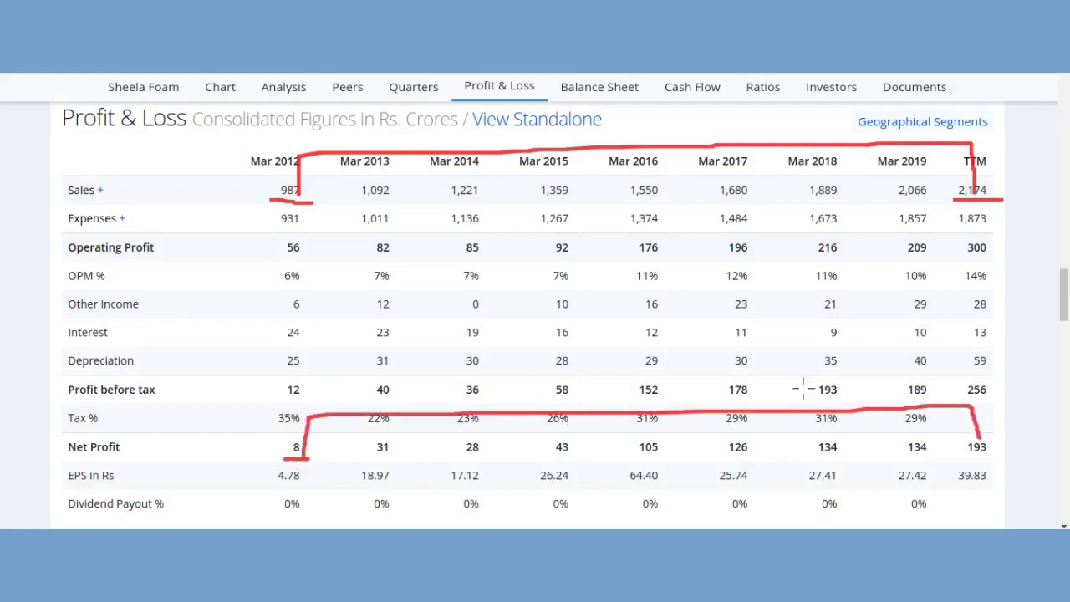
# - Draw a plus mark above the Mar 2017 profit before tax, underline EPS for Mar 2018 through TTM, and erase all annotations
pyautogui.moveTo(706, 379)
pyautogui.mouseDown()
pyautogui.moveTo(767, 377)
pyautogui.moveTo(735, 378)
pyautogui.moveTo(735, 390)
pyautogui.mouseUp()
pyautogui.moveTo(808, 490); pyautogui.dragTo(1020, 489)
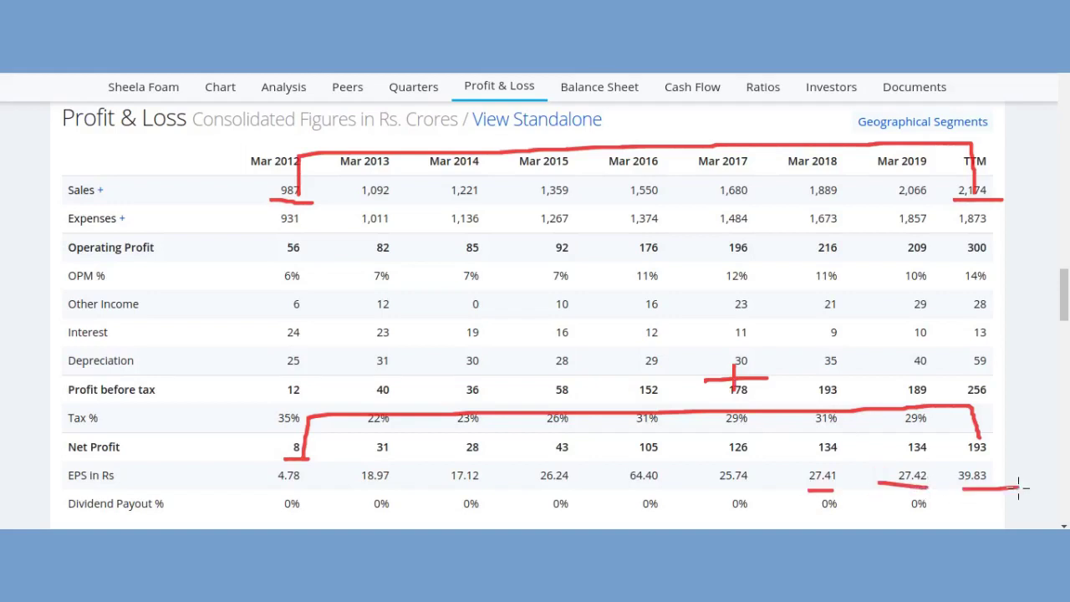
pyautogui.press('e')
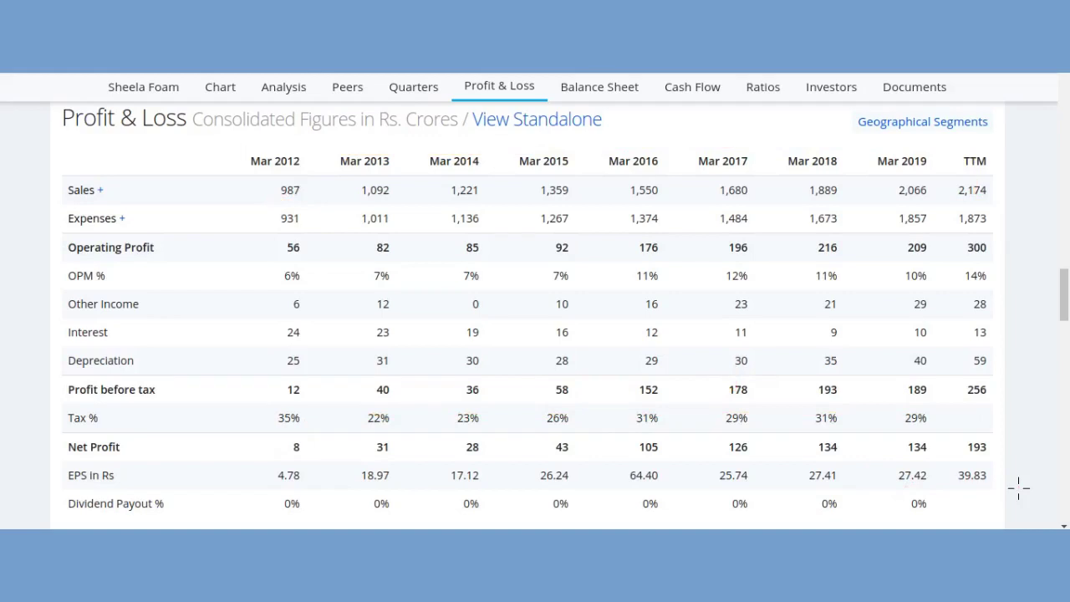
# - Underline the 5-year figures for compounded sales growth, compounded profit growth and return on equity below the Profit & Loss table
pyautogui.scroll(-3, 1019, 488)
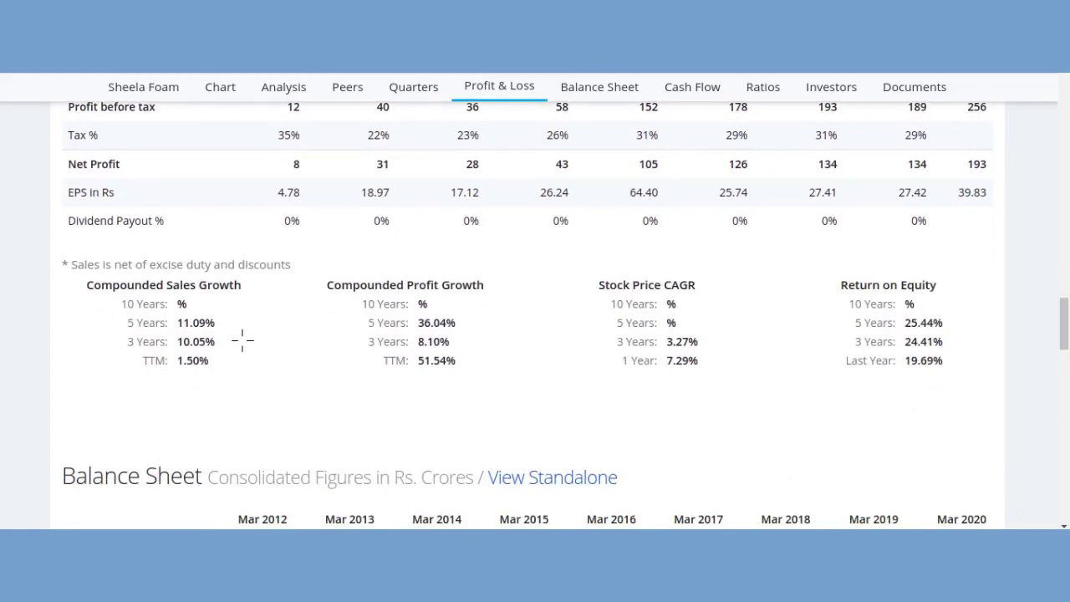
pyautogui.click(178, 333)
pyautogui.moveTo(178, 333); pyautogui.dragTo(236, 333)
pyautogui.moveTo(411, 333); pyautogui.dragTo(457, 333)
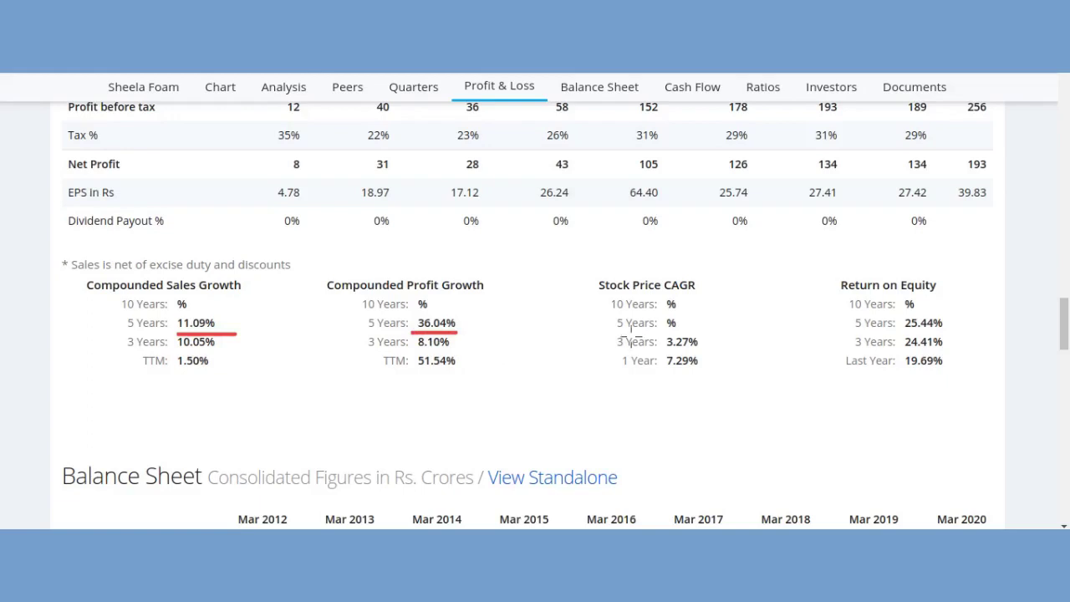
pyautogui.moveTo(900, 333); pyautogui.dragTo(940, 332)
# - Switch to the Sheela Foam spreadsheet in LibreOffice Calc and compare FY19 figures with the Actual and Growth values for revenue, profit and EPS
pyautogui.hotkey('alt', 'Tab')
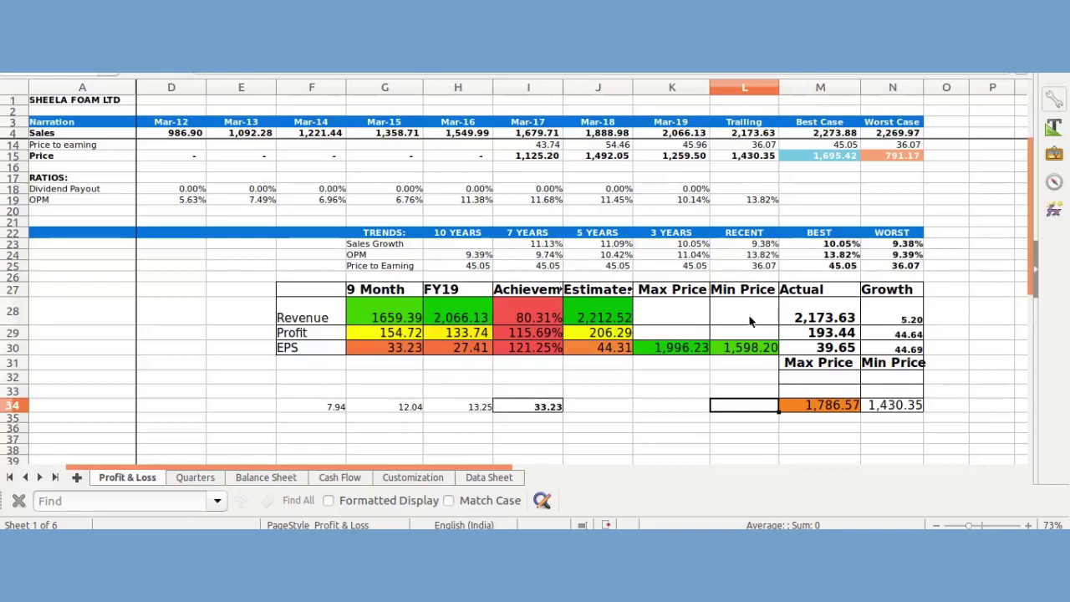
pyautogui.click(827, 313)
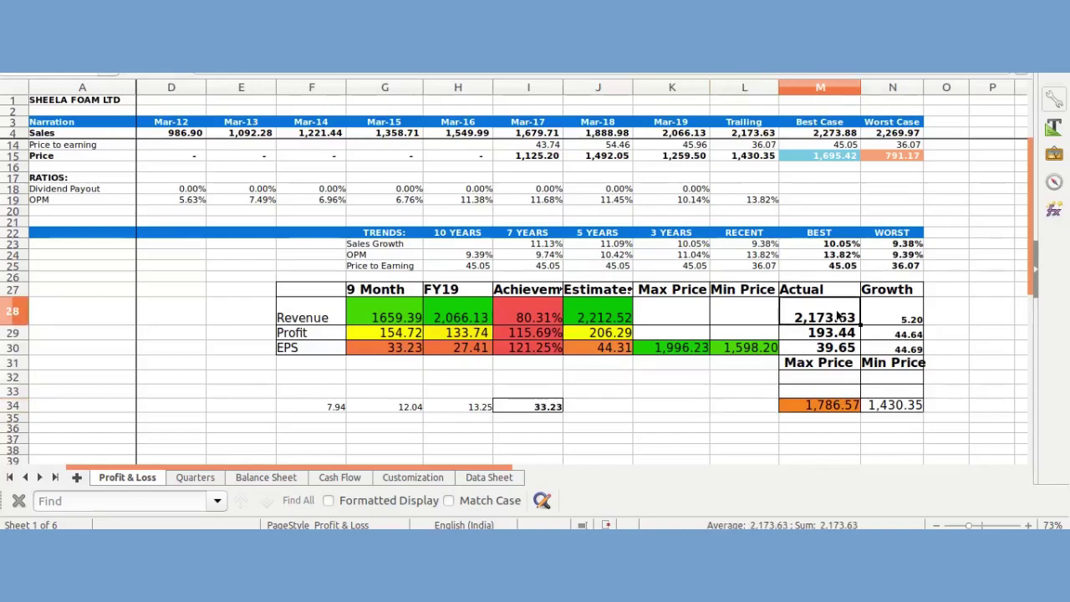
pyautogui.click(877, 315)
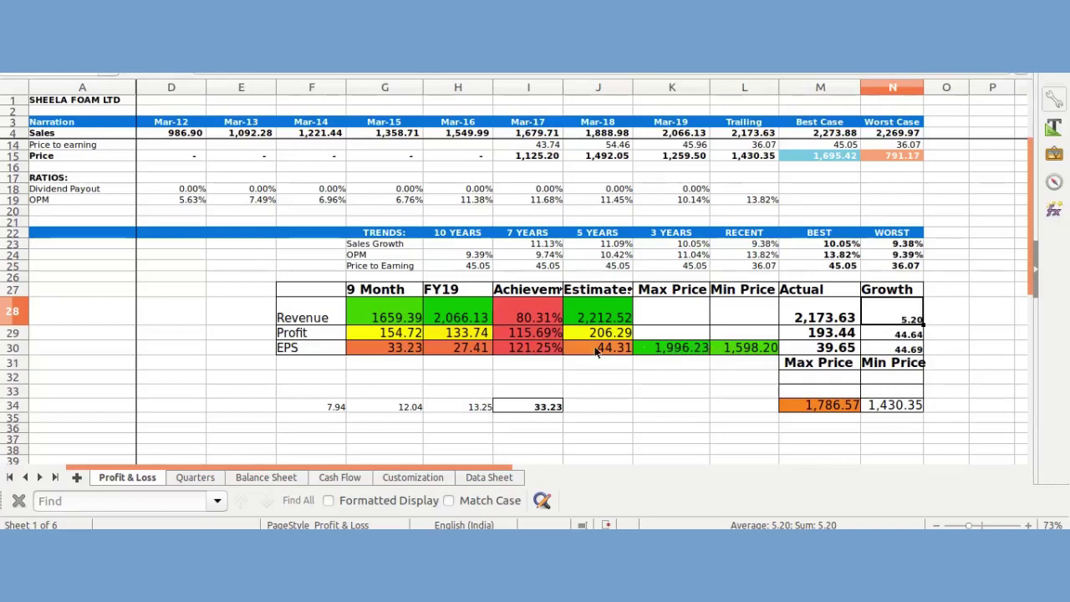
pyautogui.click(472, 336)
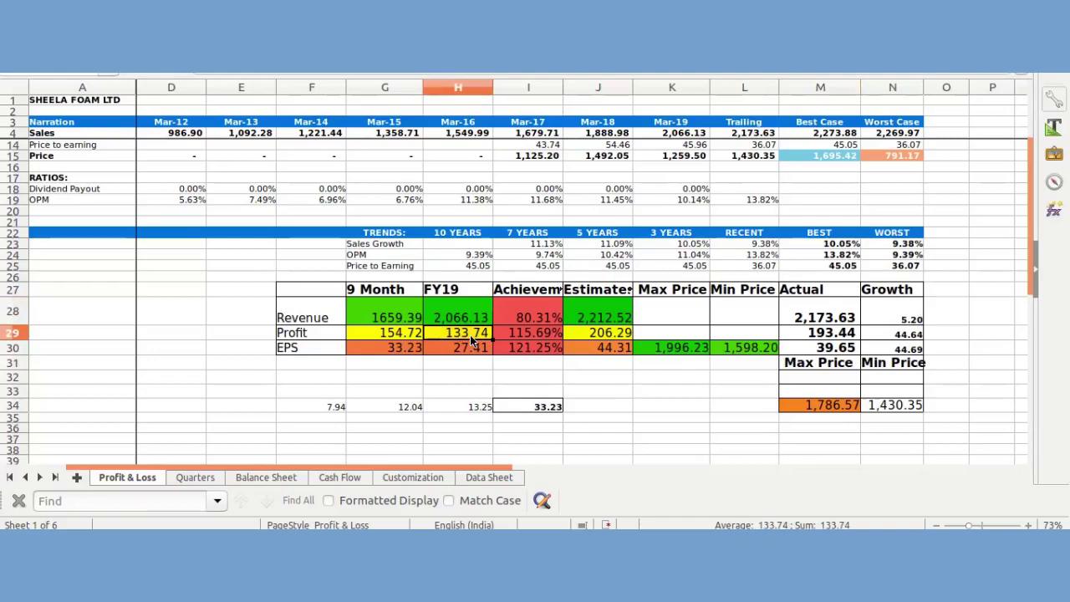
pyautogui.click(824, 336)
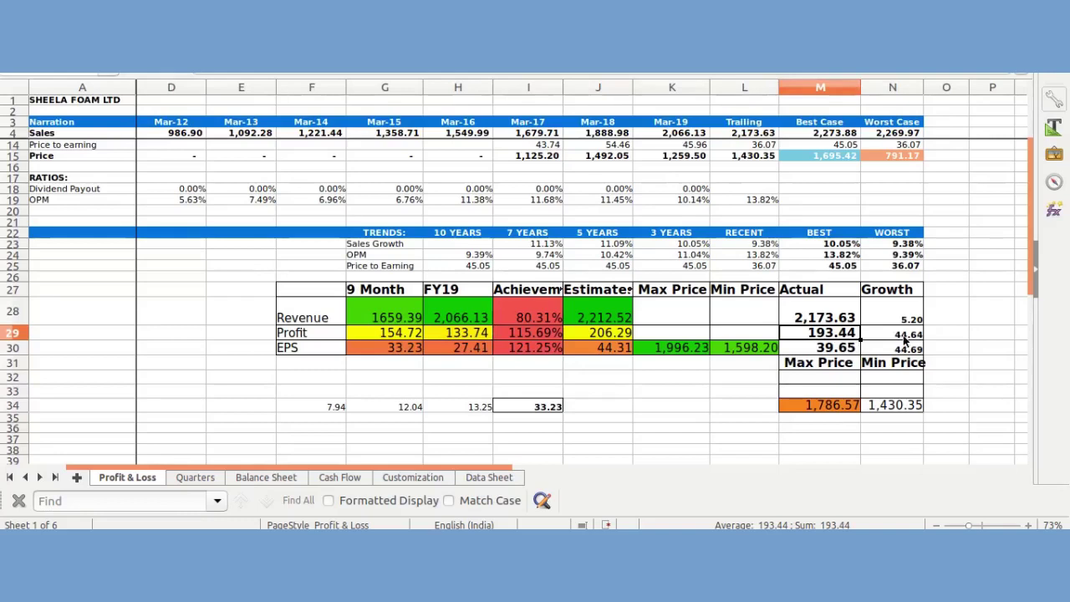
pyautogui.click(891, 337)
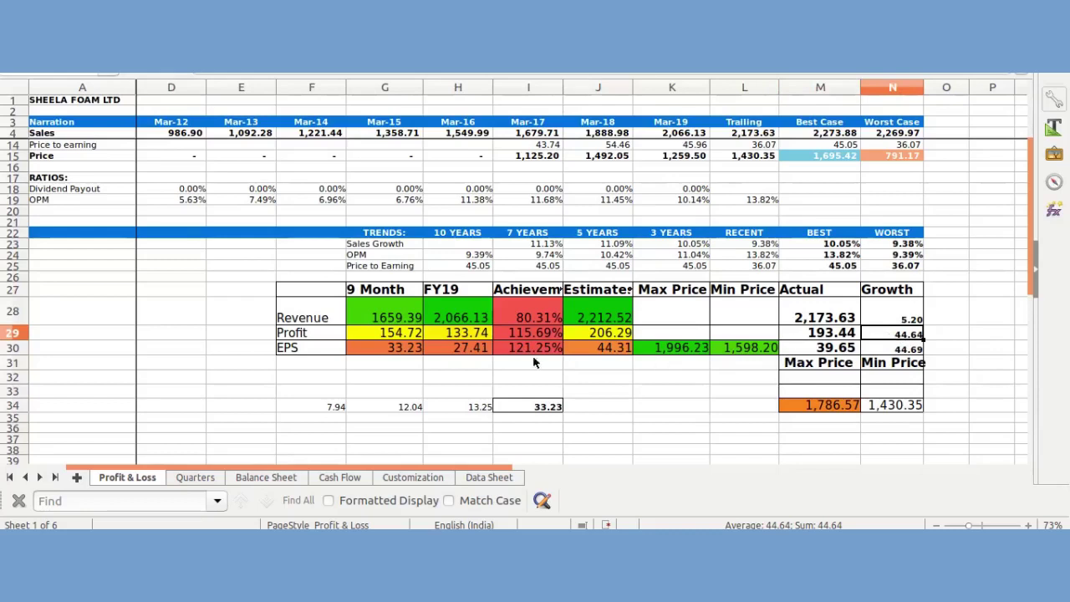
pyautogui.click(435, 355)
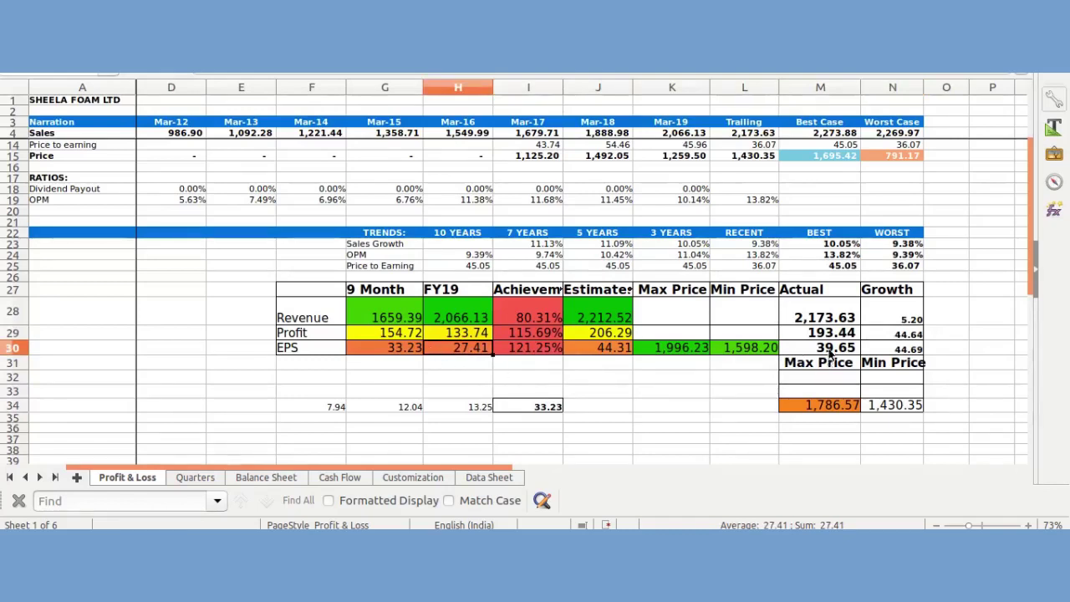
pyautogui.click(801, 353)
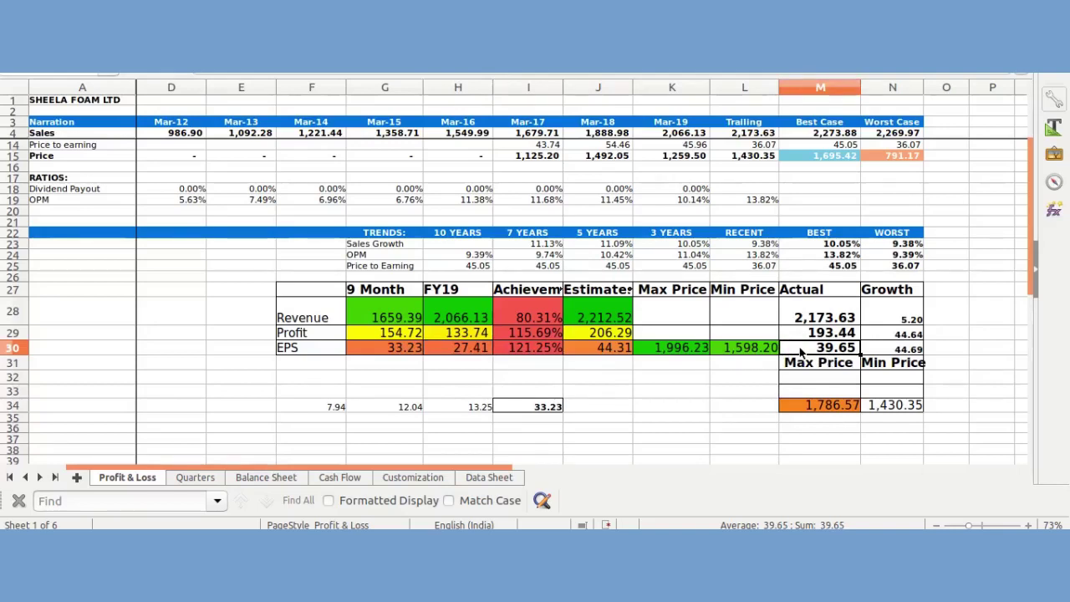
pyautogui.click(880, 353)
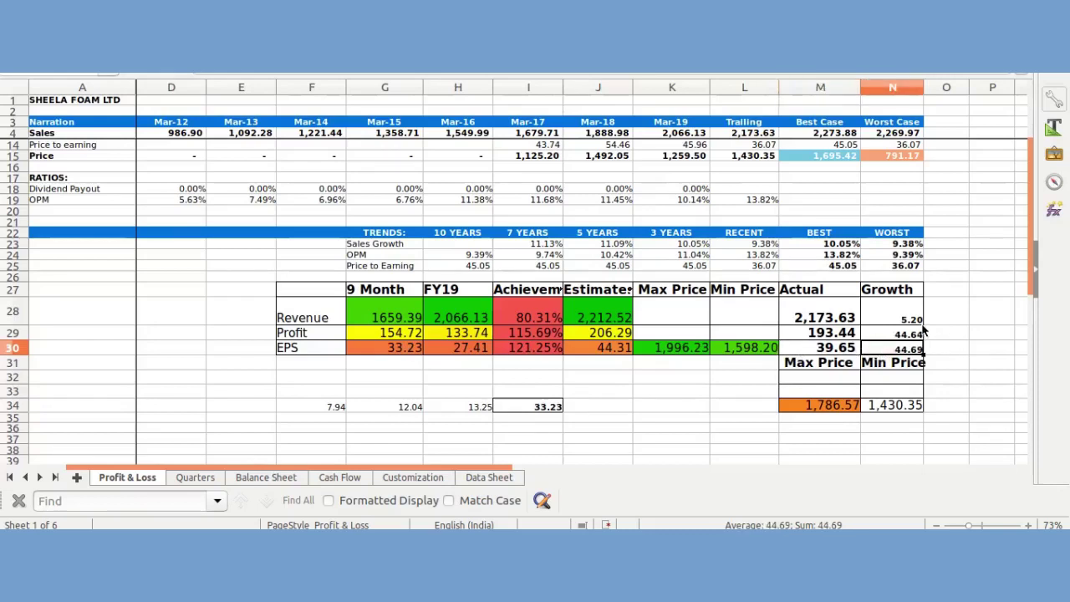
pyautogui.click(881, 307)
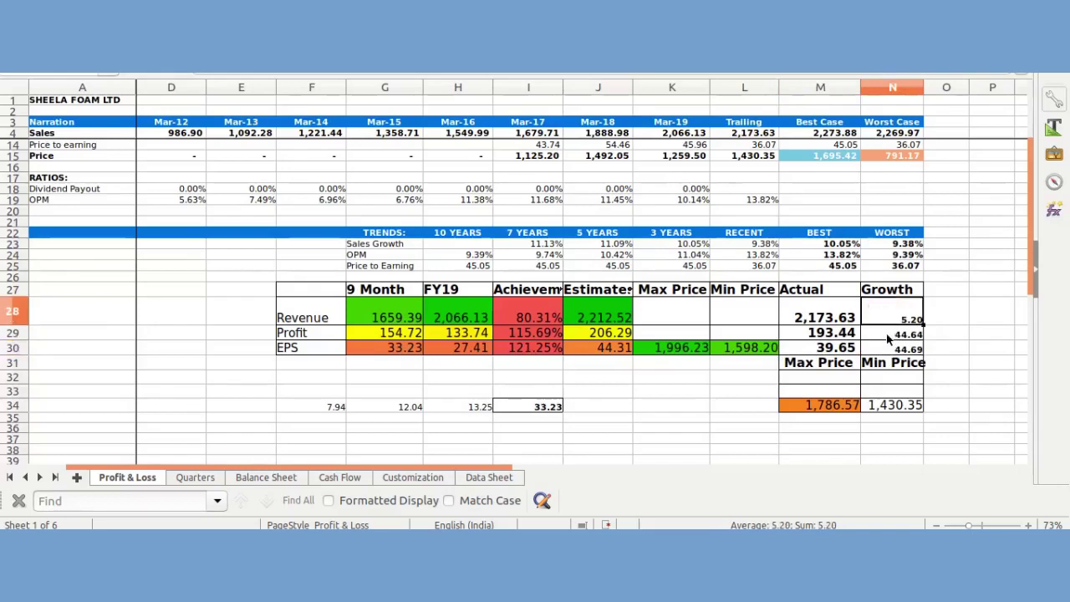
pyautogui.click(888, 336)
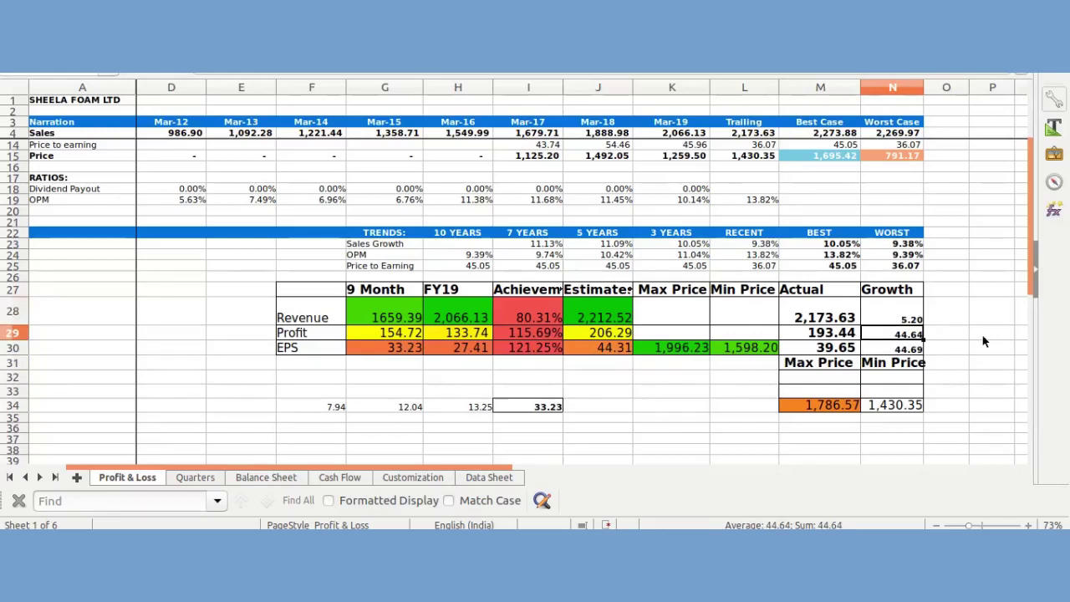
# - Switch to Chrome and examine the early-2020 peak on the weekly Sheela Foam price chart
pyautogui.moveTo(1065, 285)
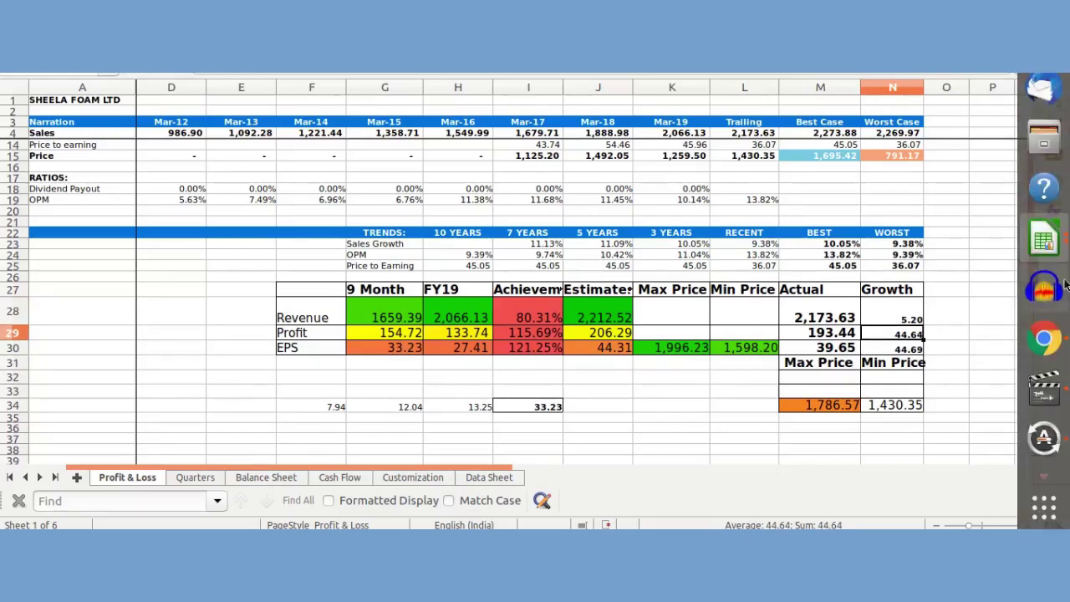
pyautogui.click(1044, 339)
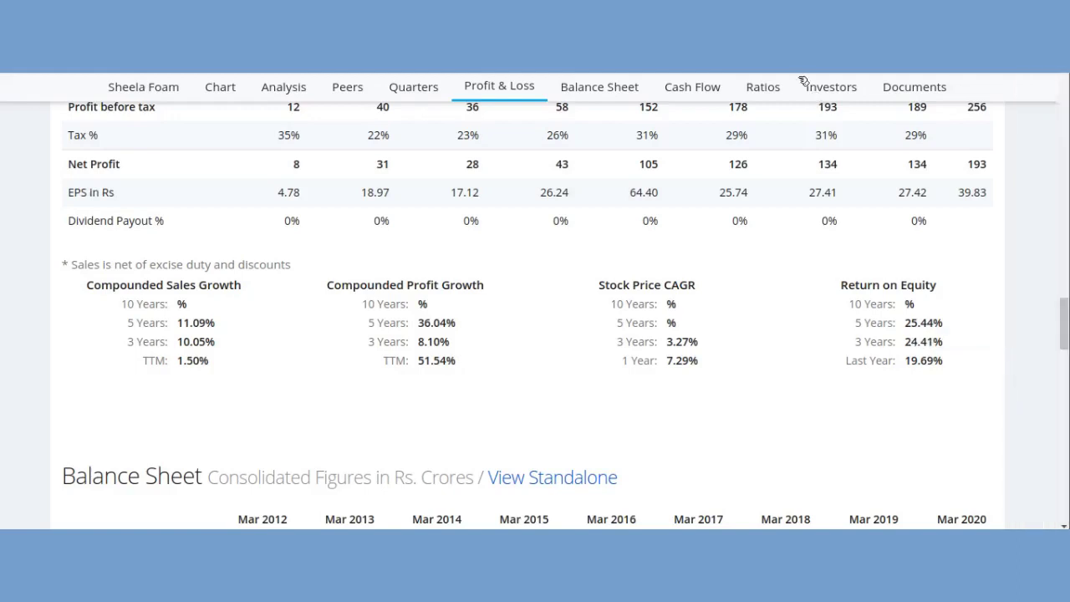
pyautogui.hotkey('alt', 'Tab')
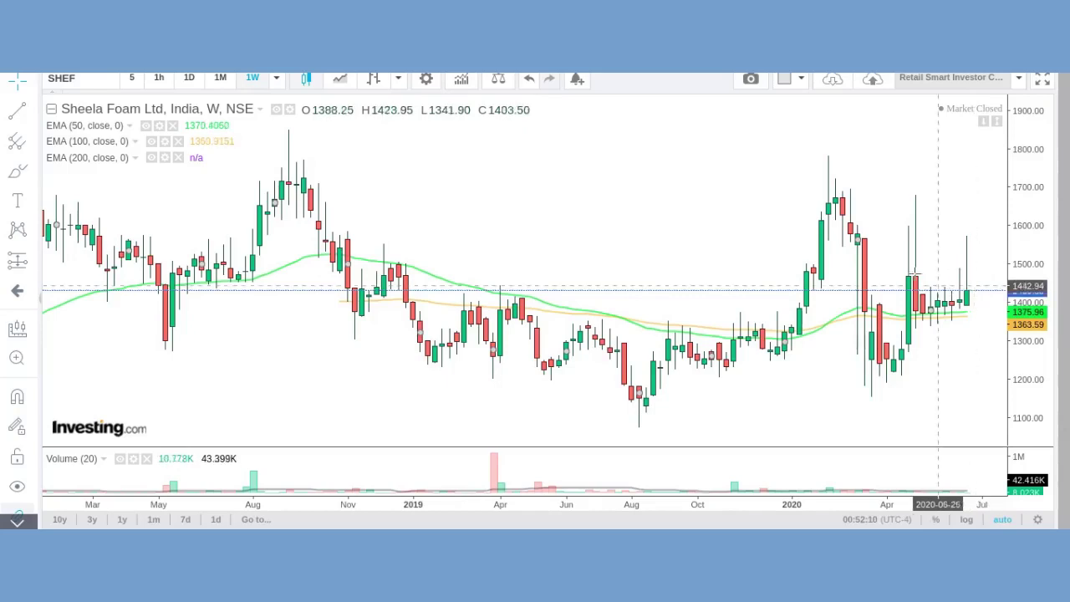
pyautogui.click(850, 201)
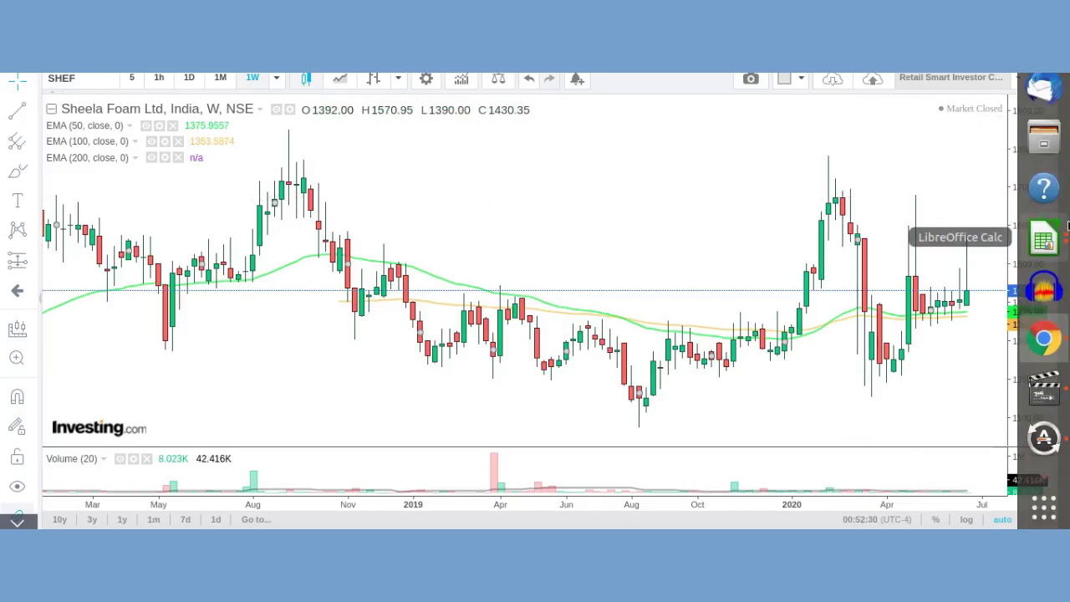
# - Switch to Sheela Foam (1).xlsx in LibreOffice Calc and check the Min Price and Max Price in row 34
pyautogui.click(1064, 236)
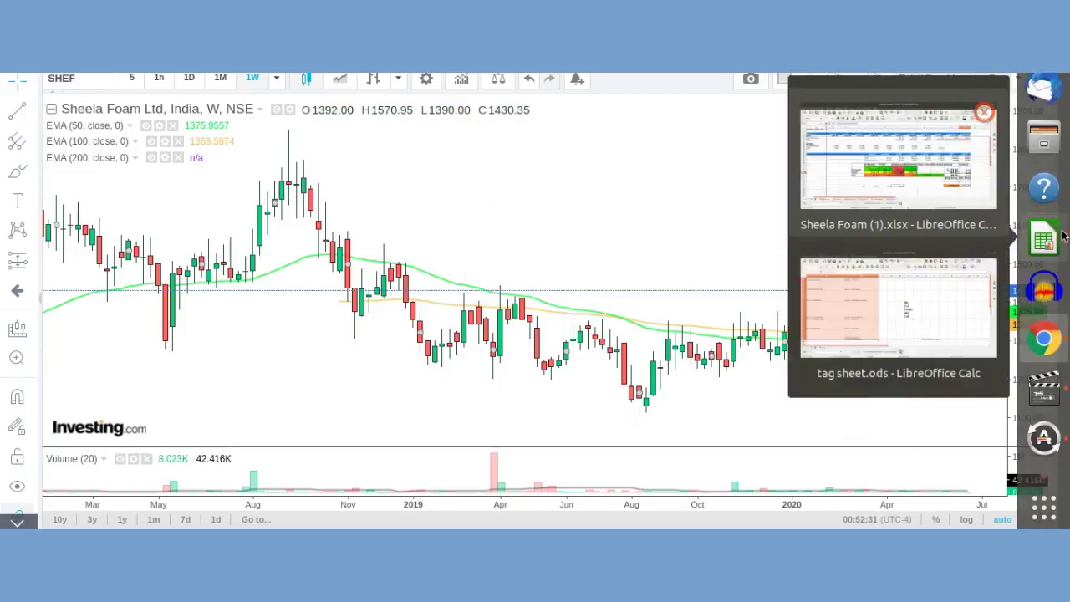
pyautogui.click(921, 178)
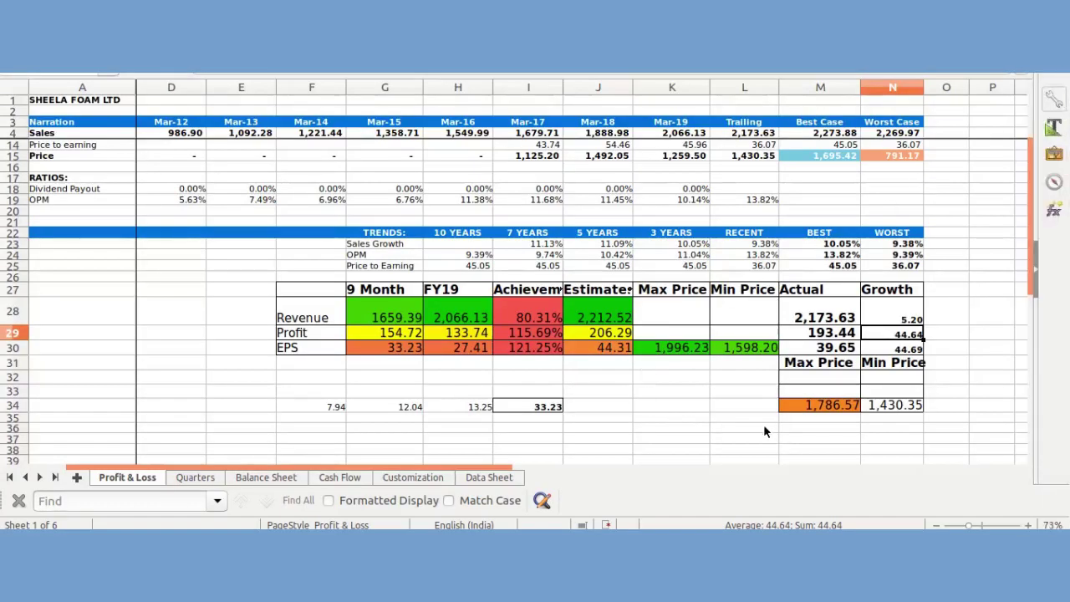
pyautogui.click(897, 409)
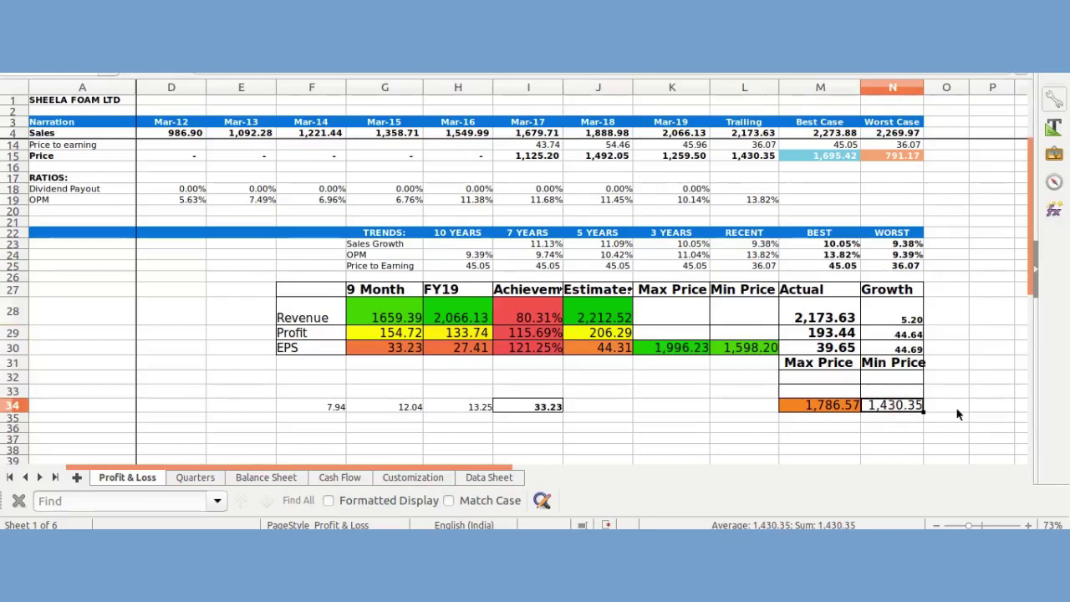
pyautogui.click(878, 416)
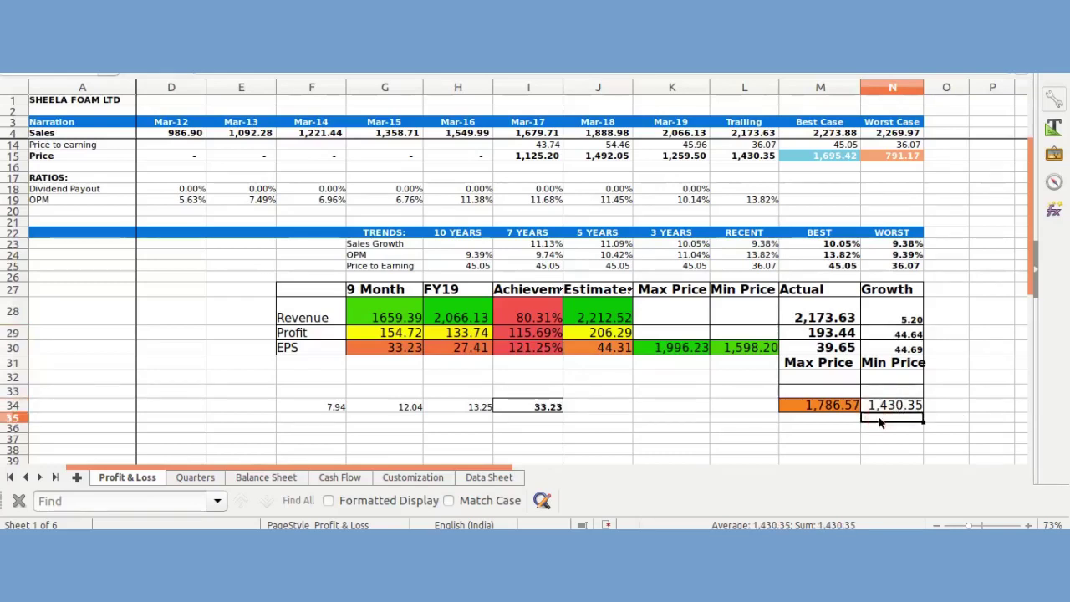
pyautogui.click(811, 422)
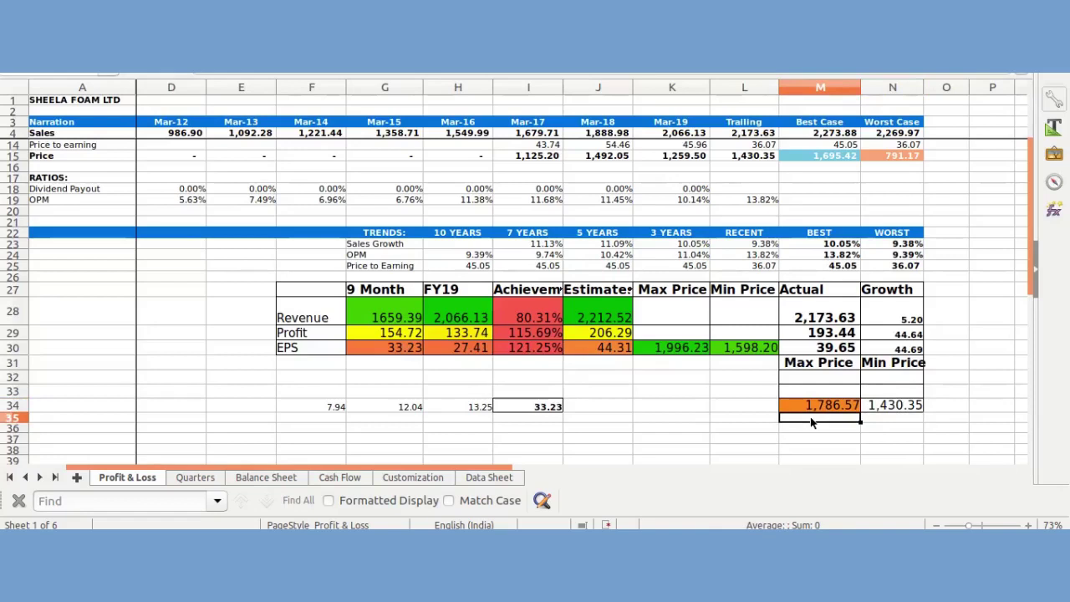
# - Return to the weekly Sheela Foam chart in Chrome and inspect the price level at the latest candle
pyautogui.moveTo(1062, 316)
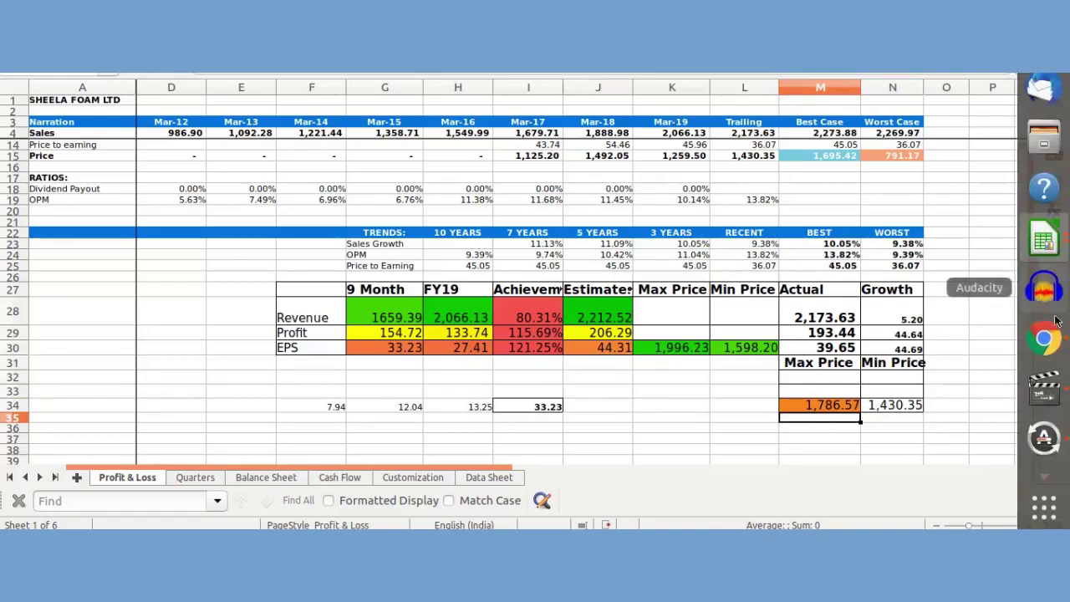
pyautogui.click(1046, 347)
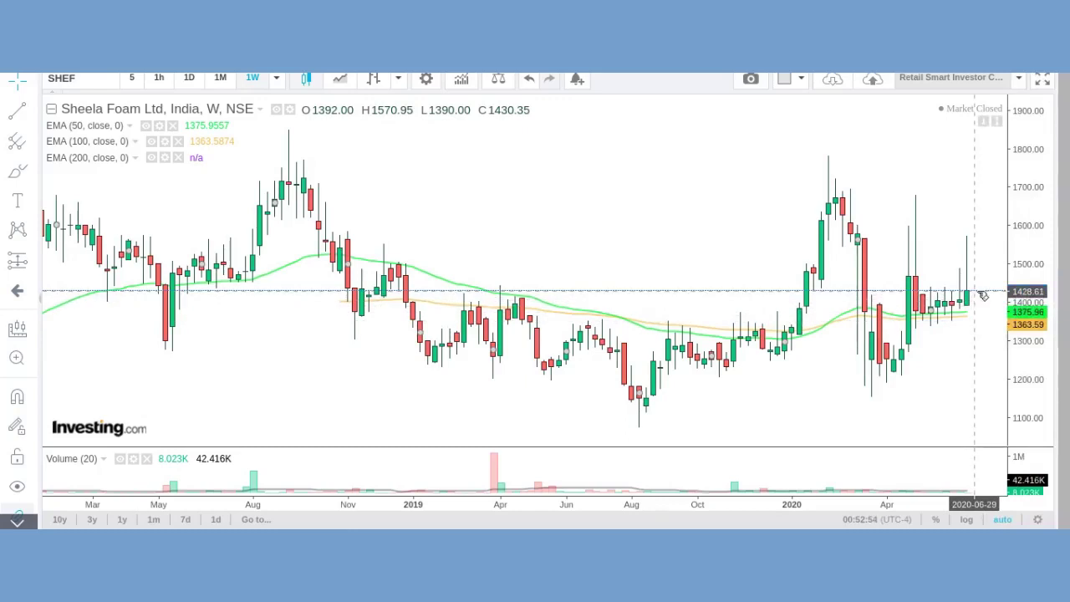
pyautogui.doubleClick(978, 293)
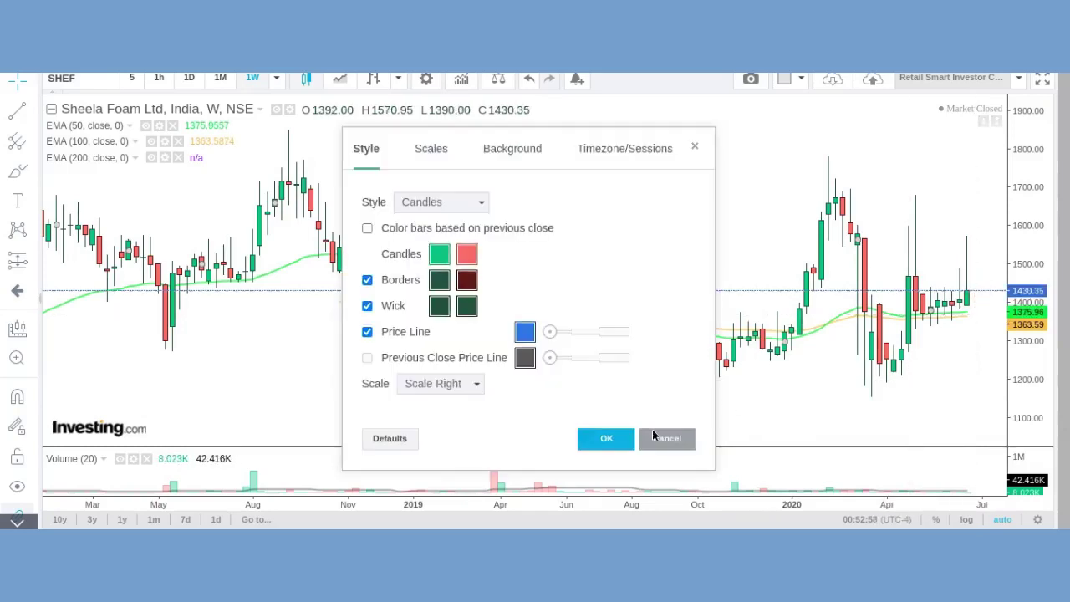
pyautogui.click(609, 438)
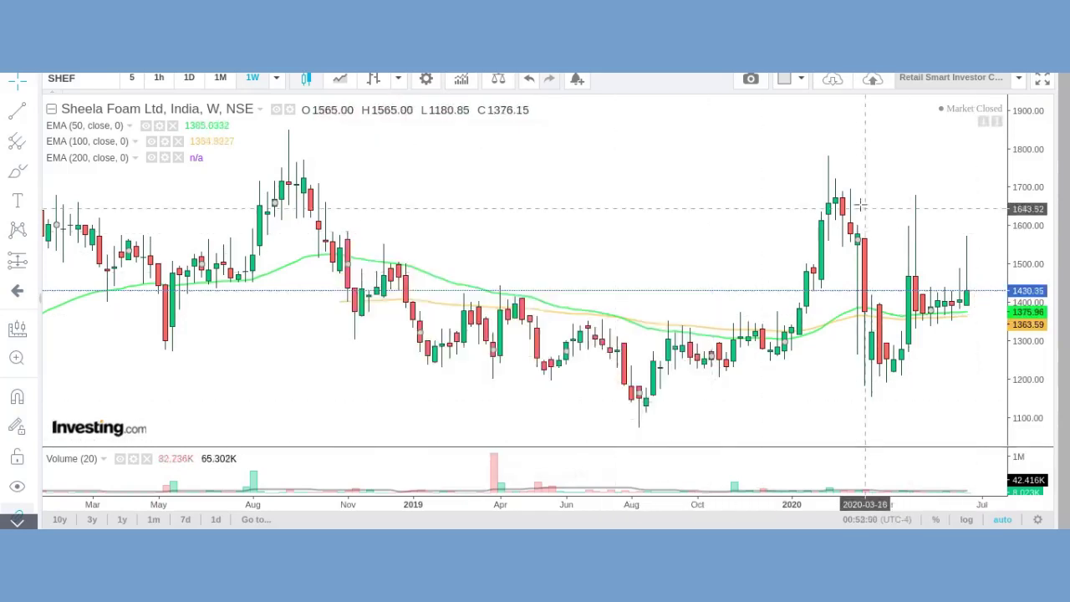
# - Recheck the Max Price in Sheela Foam (1).xlsx in LibreOffice Calc and compare it with the weekly price chart in Chrome
pyautogui.click(1045, 240)
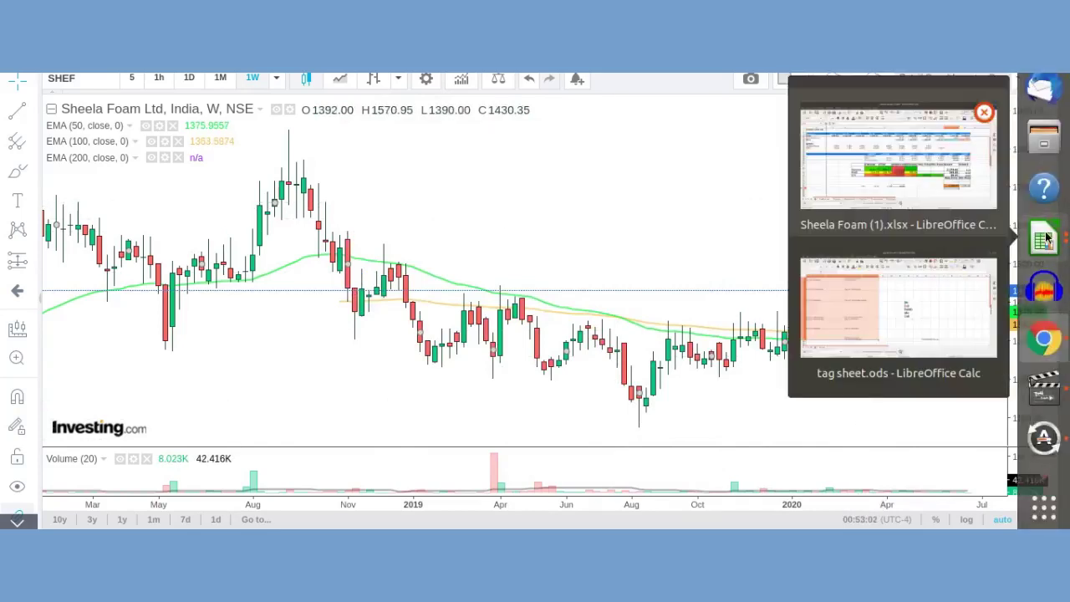
pyautogui.click(898, 159)
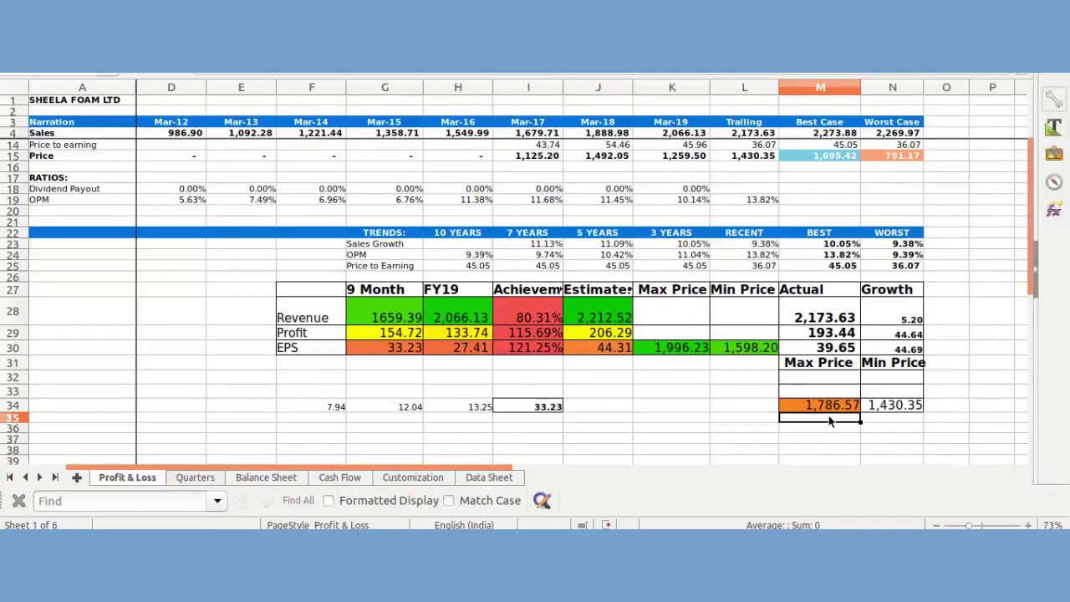
pyautogui.moveTo(1067, 174)
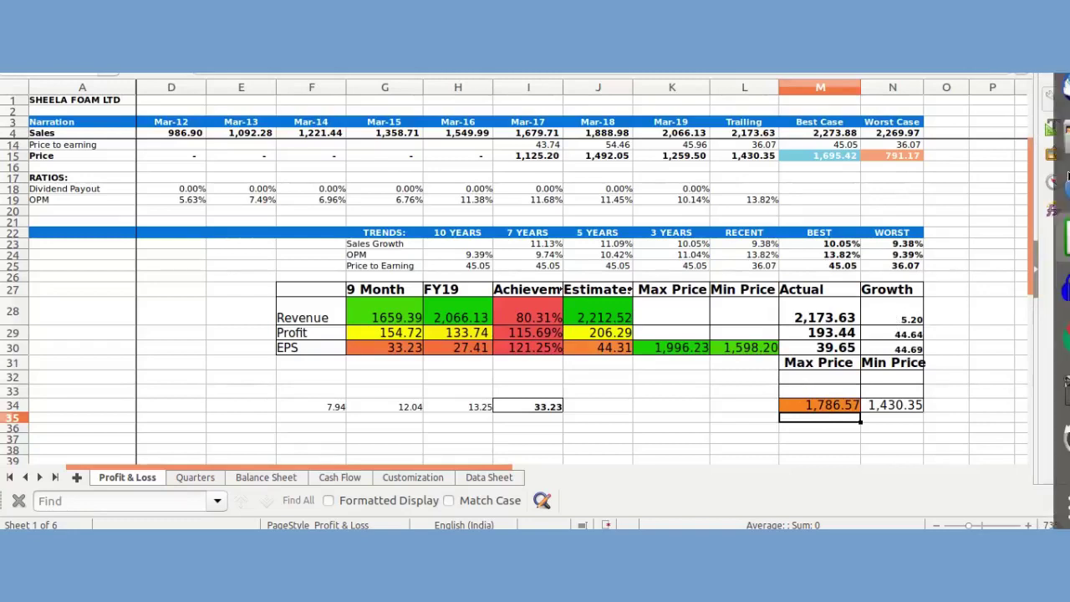
pyautogui.click(1057, 332)
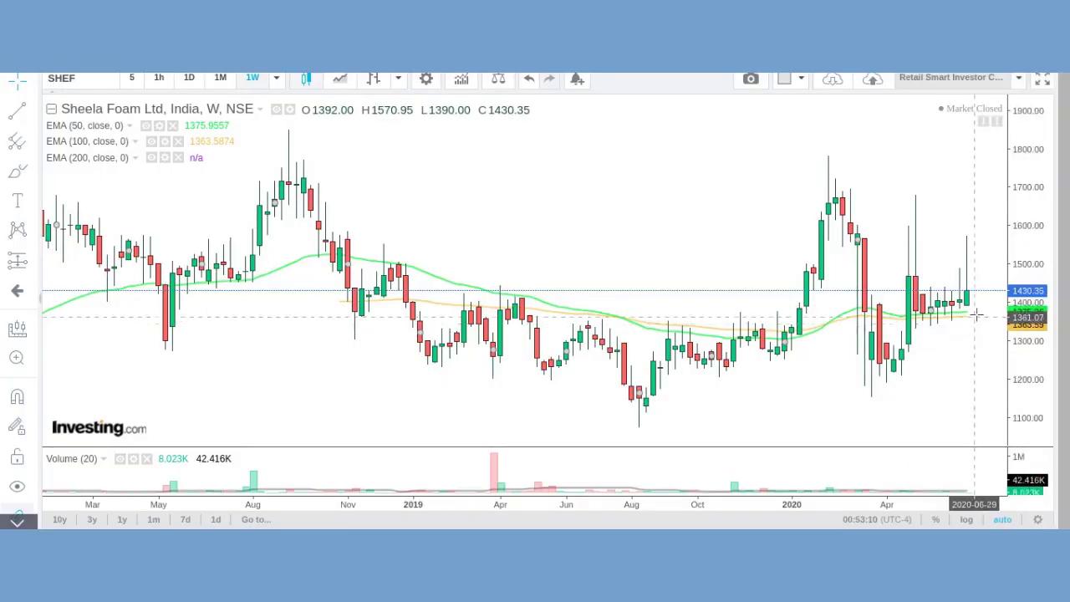